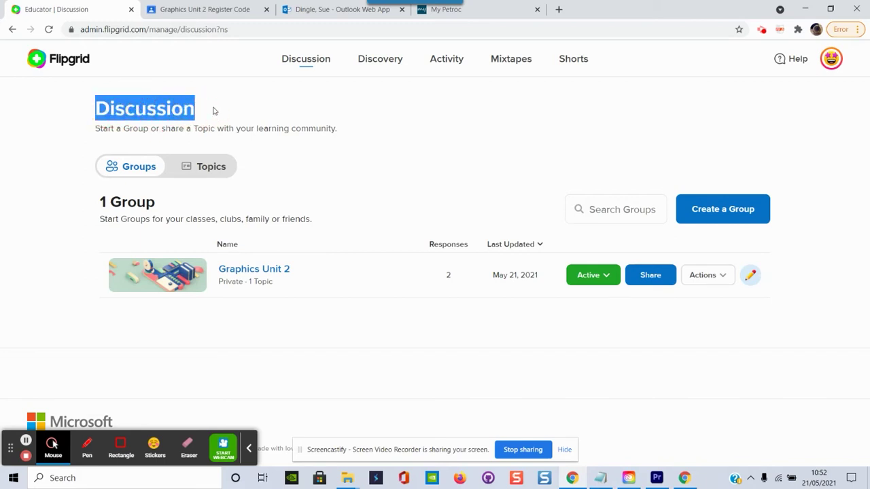
- Look at the Topics list in Discussion and return to the Groups list
left_click(128, 166)
left_click(209, 170)
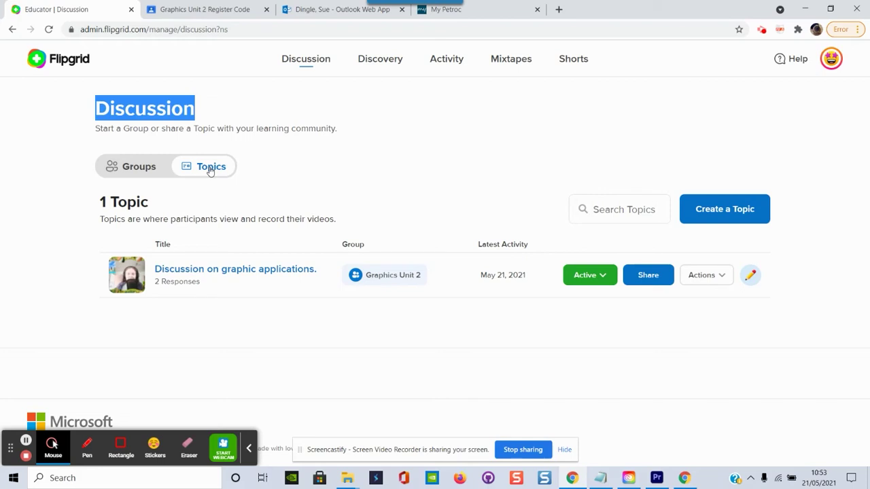
left_click(130, 168)
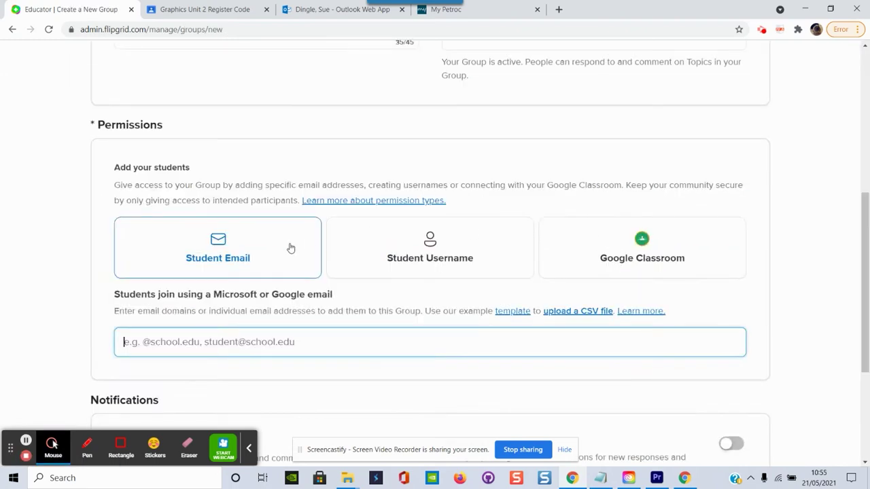
left_click(229, 253)
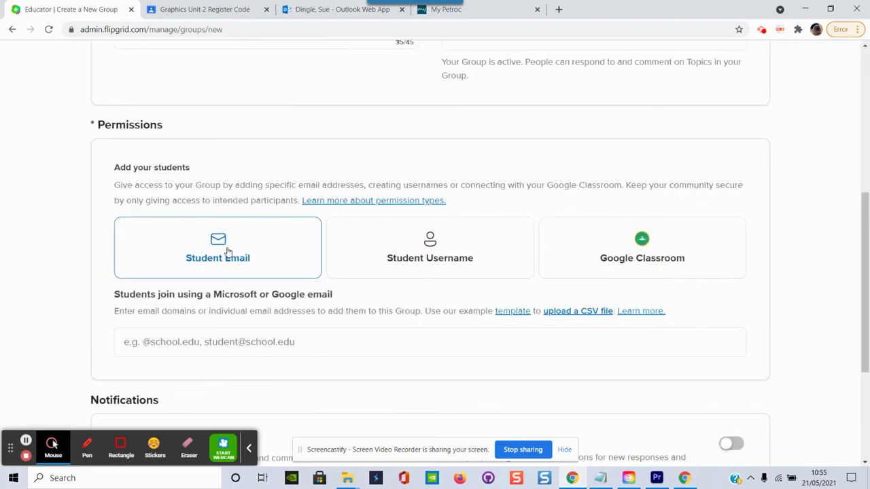
left_click(134, 343)
right_click(134, 343)
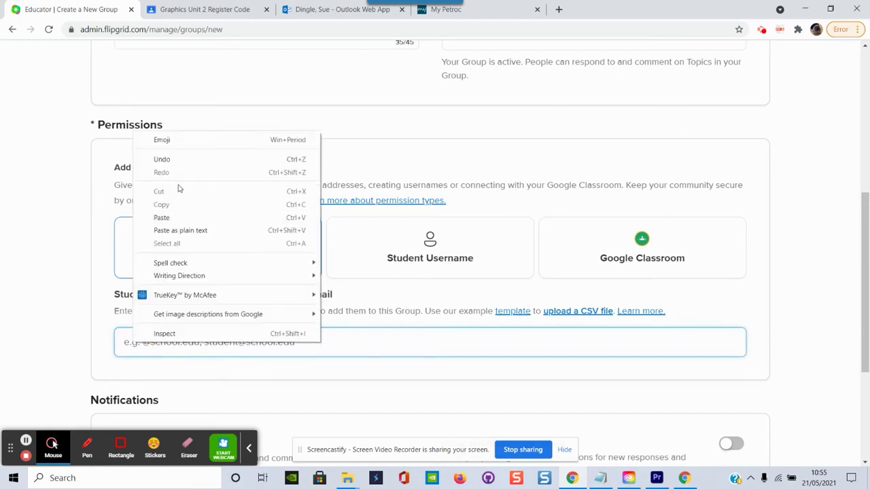
left_click(167, 219)
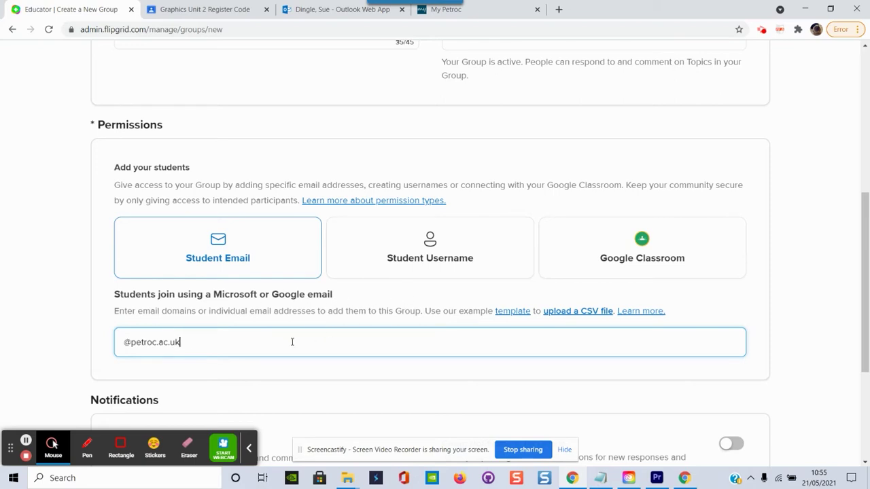
scroll(727, 360, "down", 3)
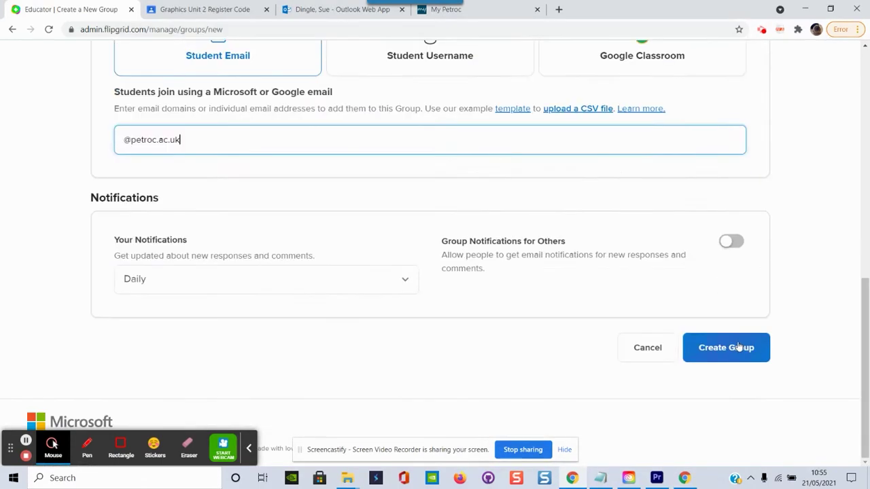
left_click(738, 348)
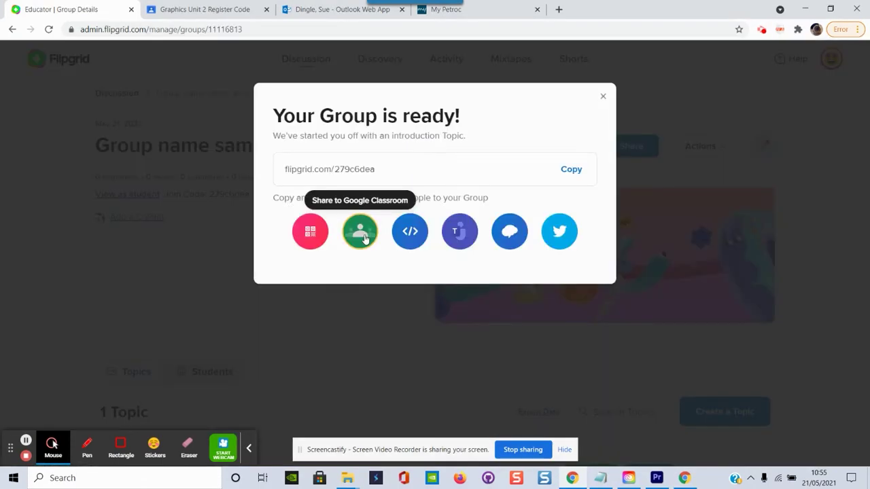
- Share the new group to the Graphics Unit 2 class in Google Classroom as material
left_click(364, 234)
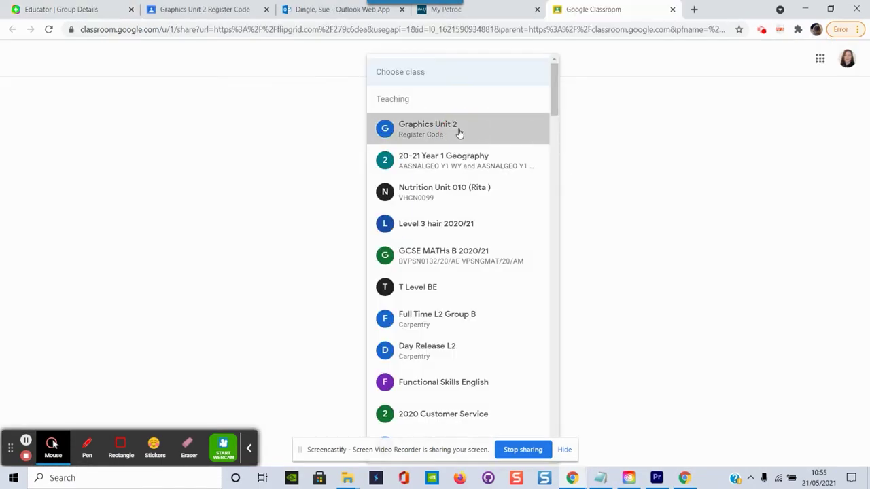
left_click(458, 130)
left_click(466, 208)
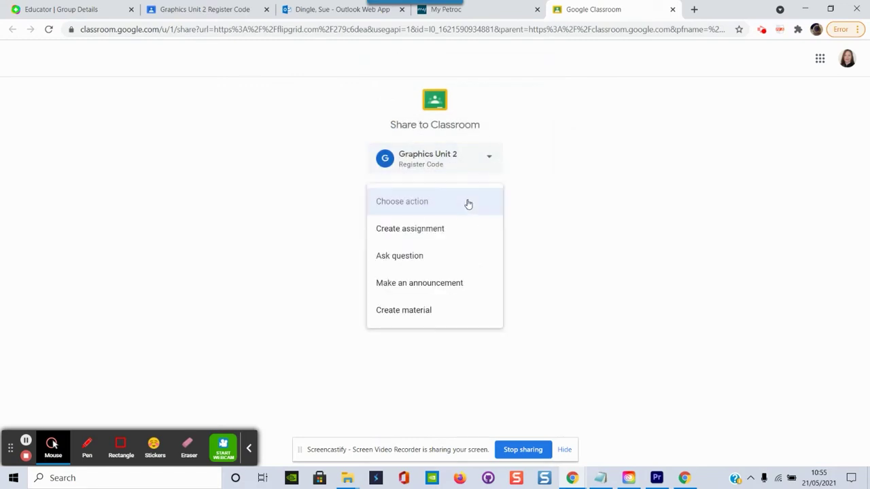
left_click(421, 312)
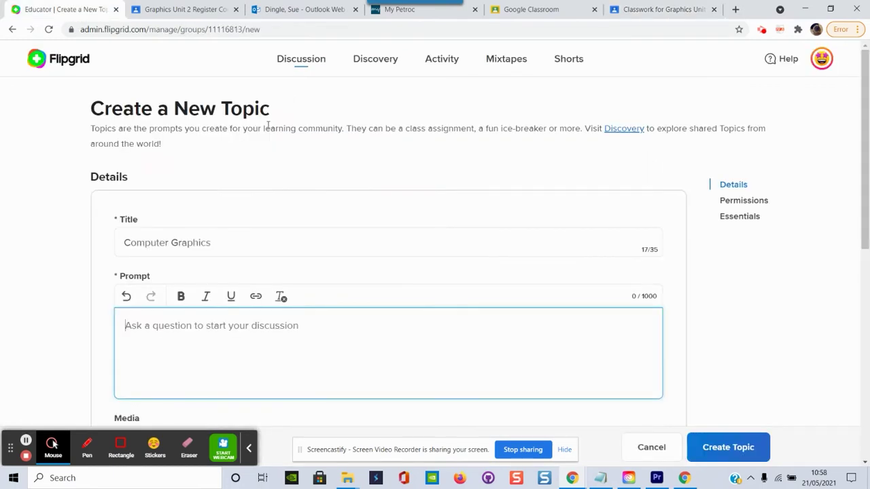
- Paste the prompt "Explain in your own words what is meant by the term 'Computer Graphics'." into the new Computer Graphics topic
left_click_drag(231, 243, 91, 246)
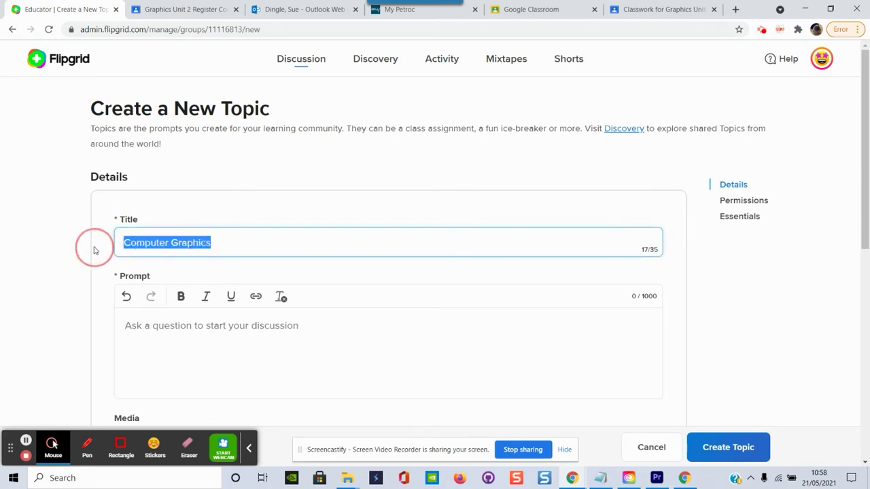
left_click(136, 326)
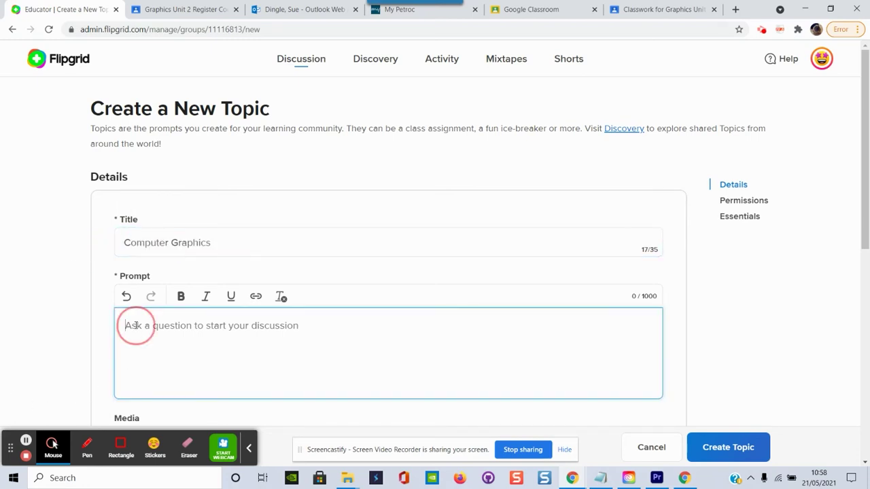
right_click(137, 326)
left_click(177, 206)
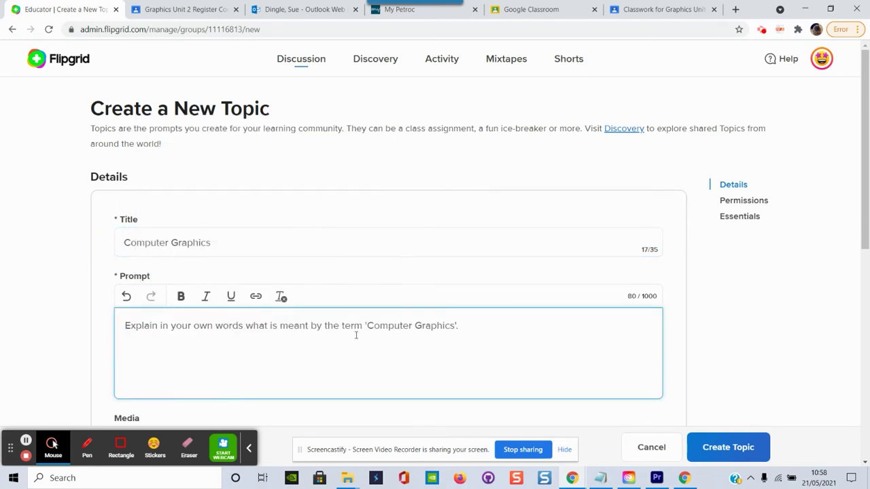
- Open a video recording for the topic's media, add the boat image and arrange it with the airship image along the frame's right side
scroll(269, 260, "down", 3)
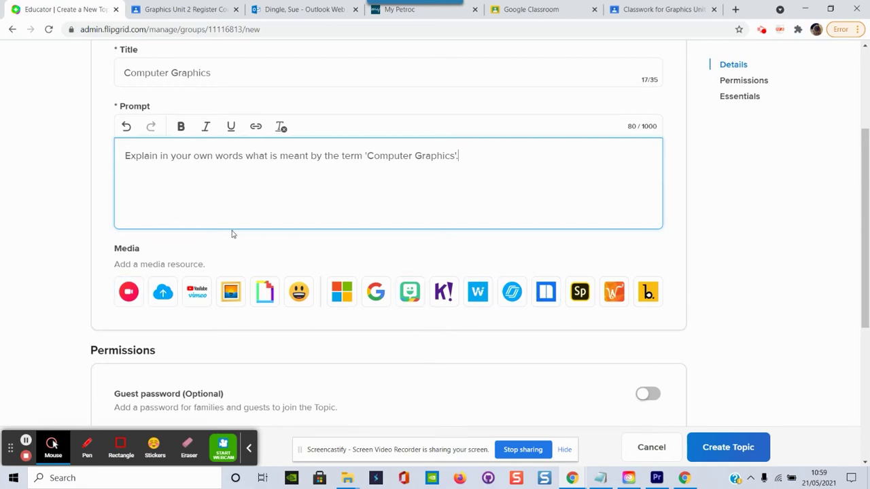
left_click(128, 292)
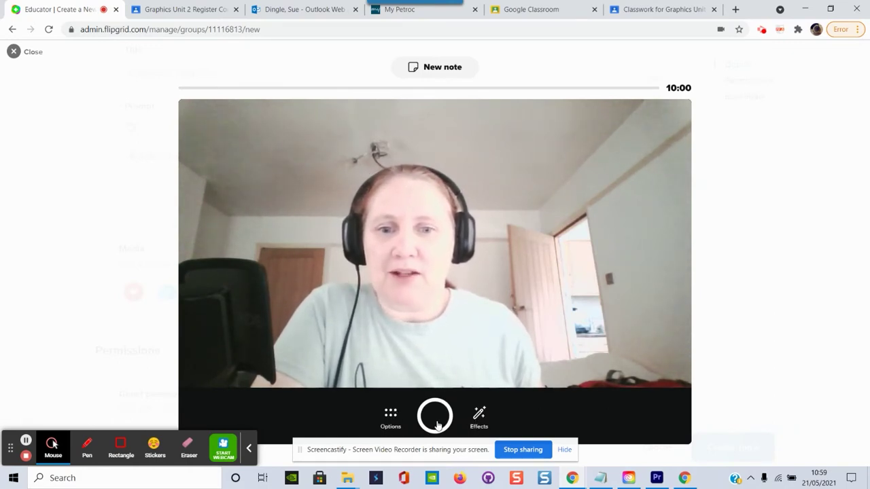
left_click(479, 416)
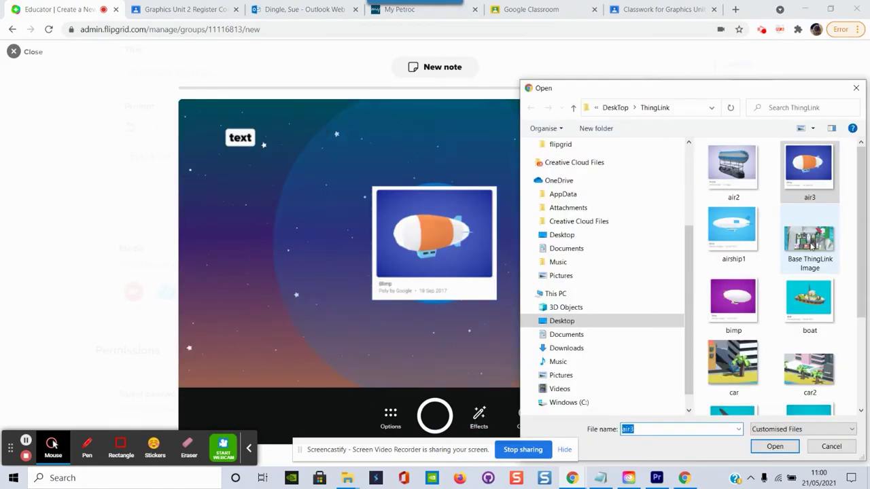
left_click(805, 291)
key("Escape")
left_click(431, 243)
left_click_drag(430, 243, 615, 228)
- Record the topic video, handwrite "text" in cyan on the frame with the effects, and proceed to the clip review
left_click(435, 415)
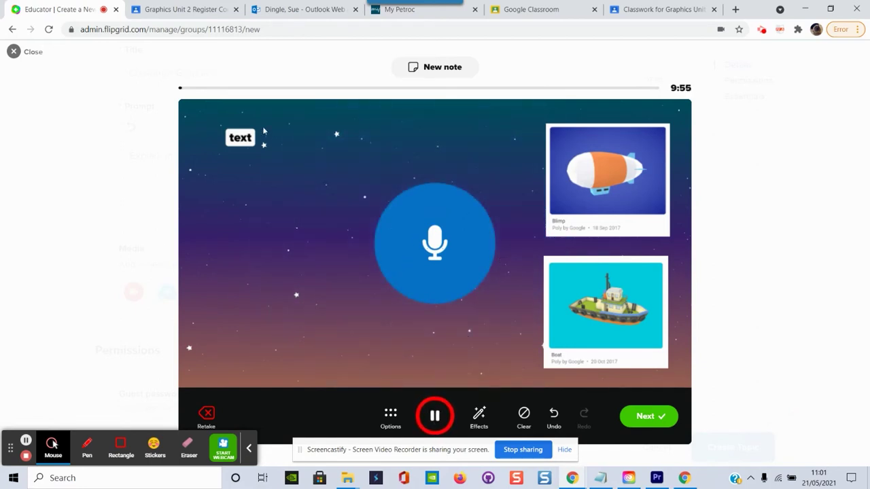
left_click(479, 415)
left_click(390, 365)
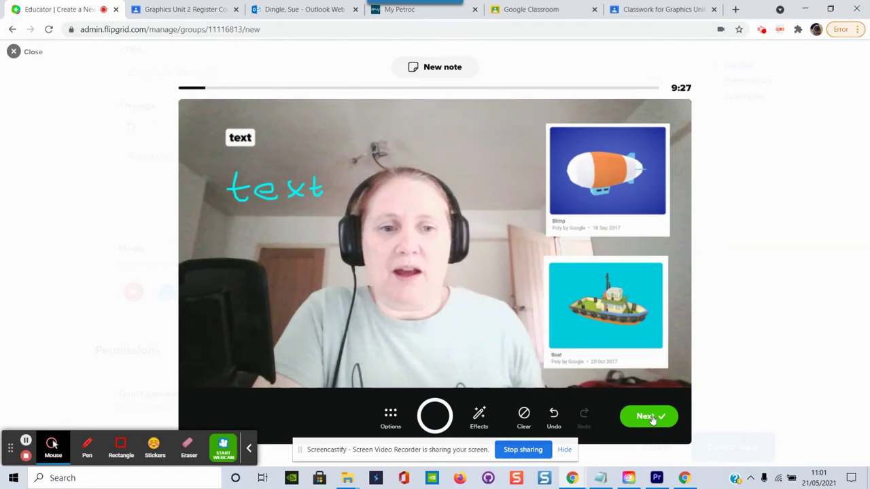
left_click(649, 416)
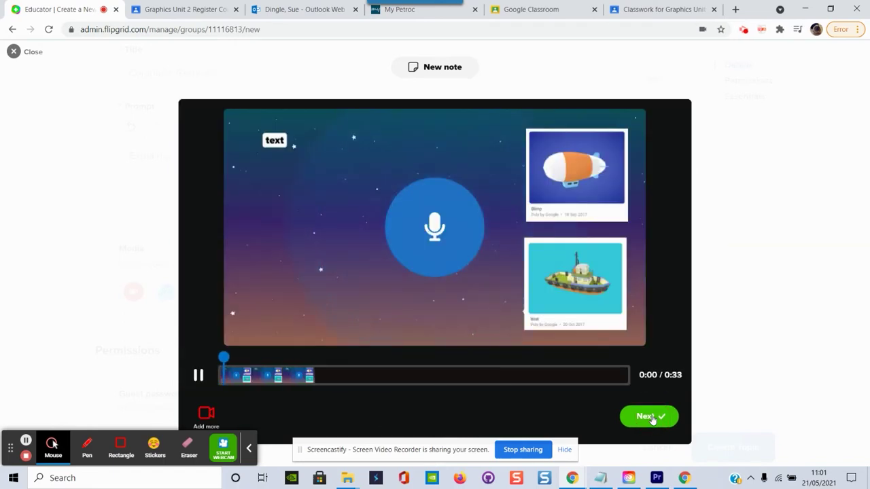
- Trim the recorded clip to start at 0:07 and end at 0:20, and confirm the trim
left_click(293, 375)
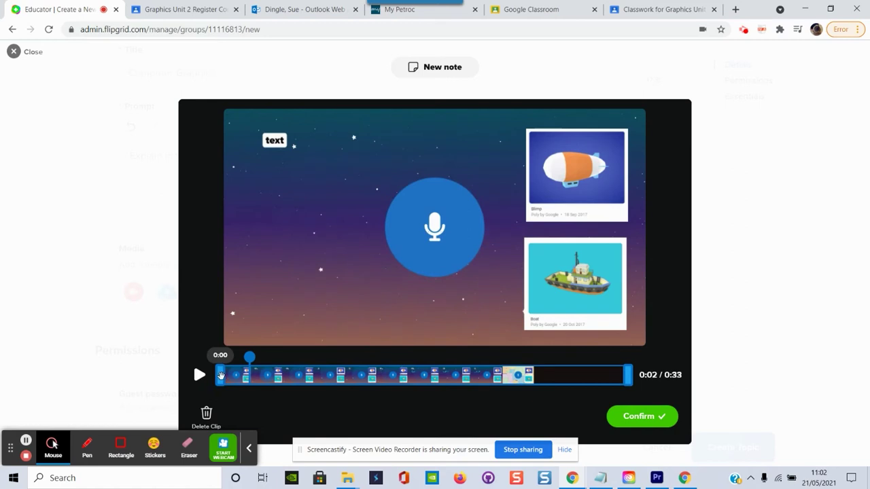
left_click_drag(221, 375, 310, 374)
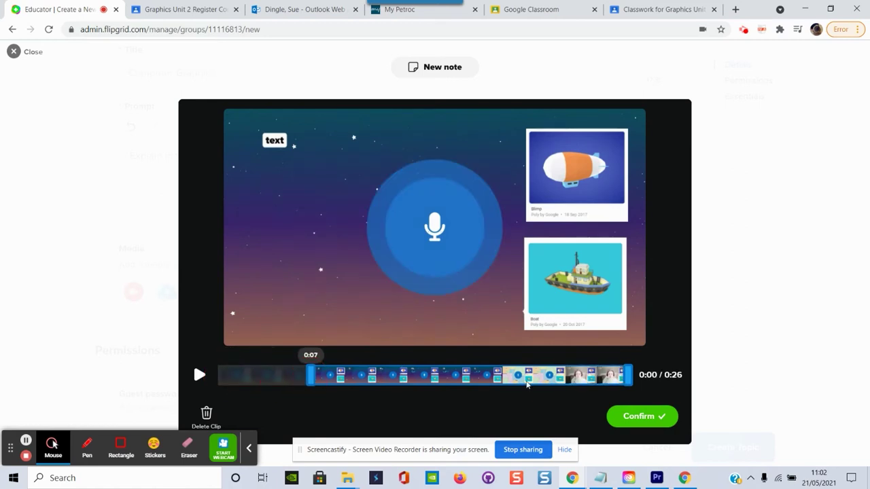
left_click_drag(626, 375, 463, 373)
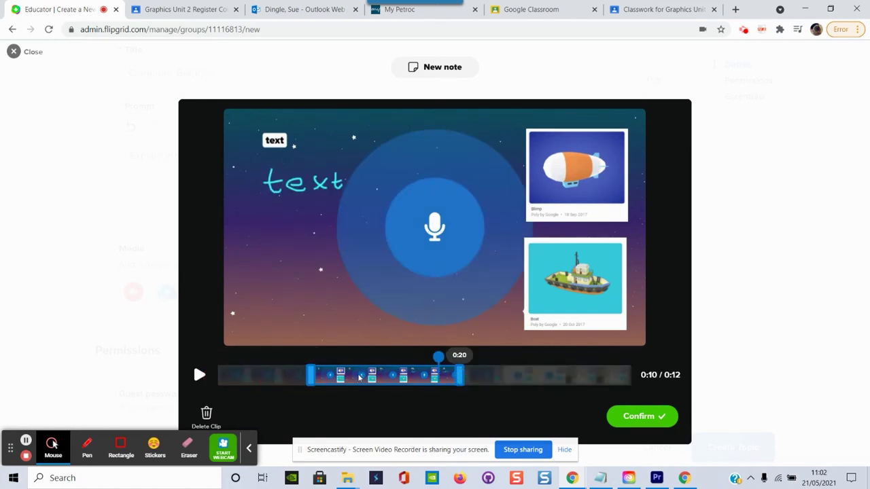
left_click(657, 416)
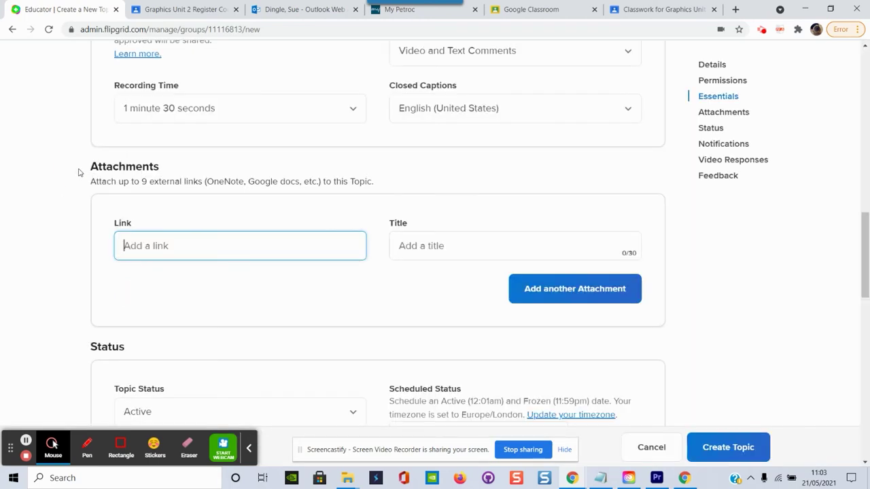
- Paste the link to the Google Site Group Display Board home page as an attachment of the topic
left_click_drag(78, 173, 174, 167)
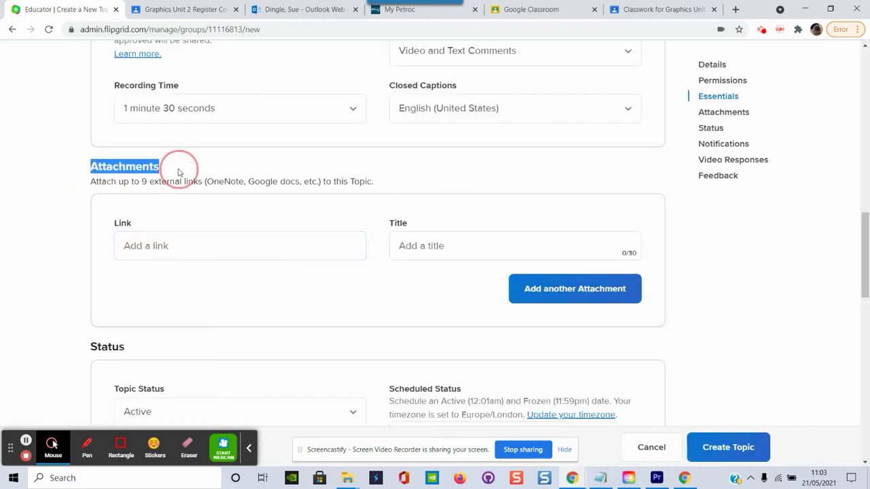
right_click(136, 247)
left_click(165, 333)
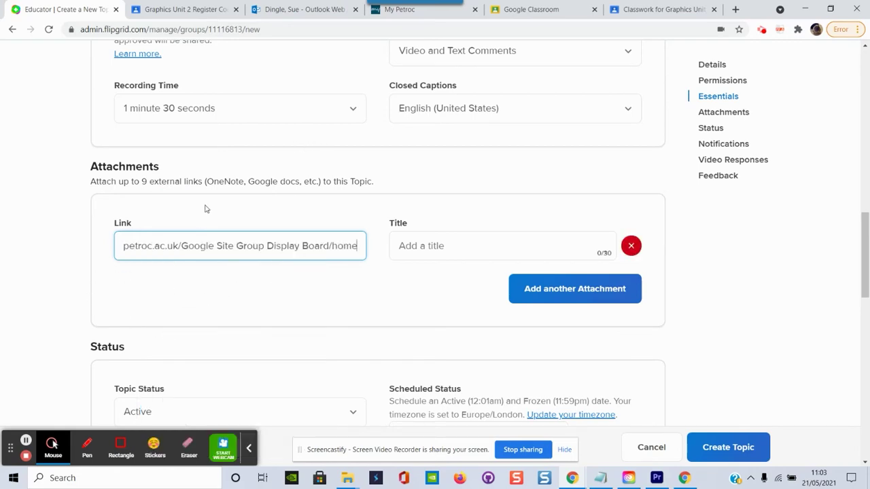
- Toggle the Topic Moderation setting in the topic's Essentials
scroll(202, 217, "up", 7)
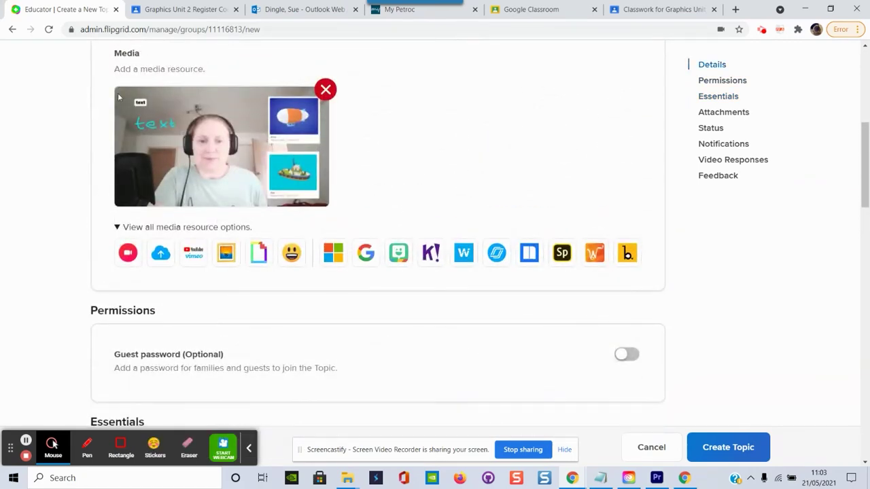
scroll(217, 231, "down", 3)
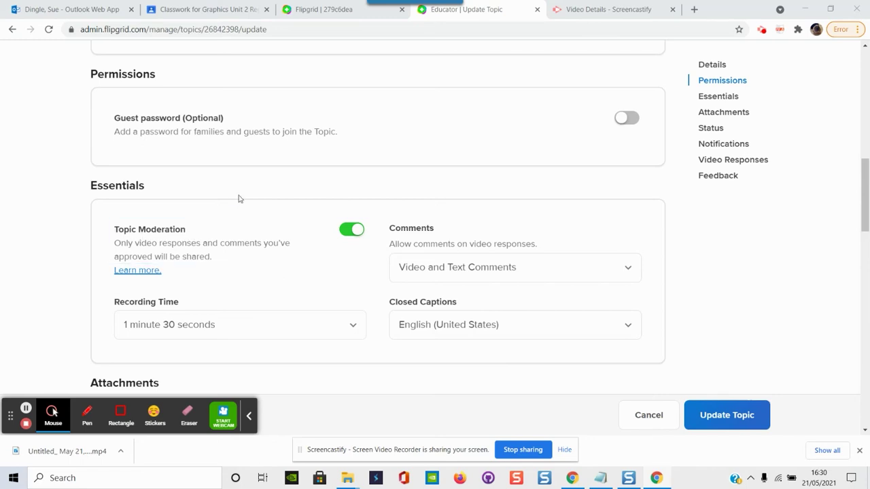
left_click(346, 232)
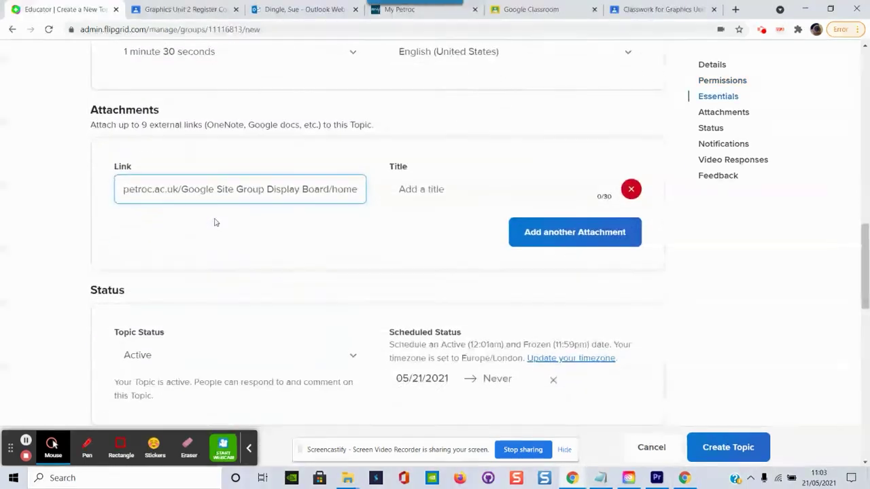
- Create the topic and share it to the Graphics Unit 2 class in Google Classroom as an assignment
scroll(213, 219, "down", 10)
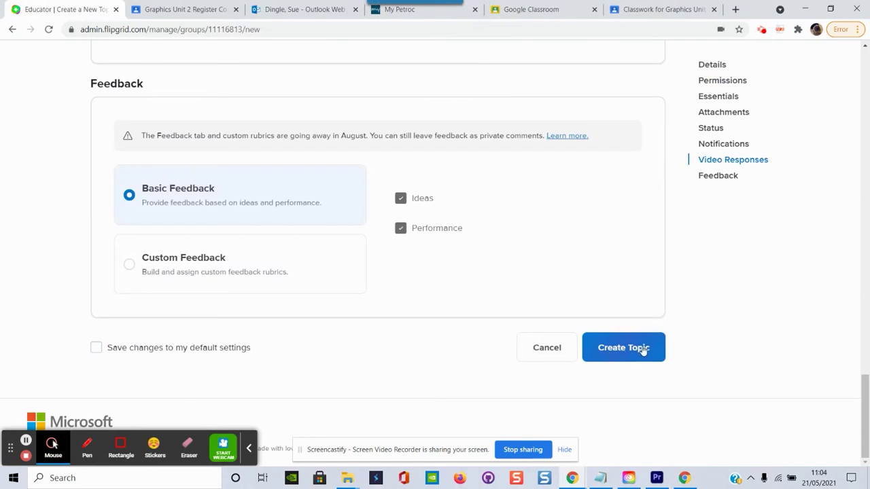
left_click(642, 349)
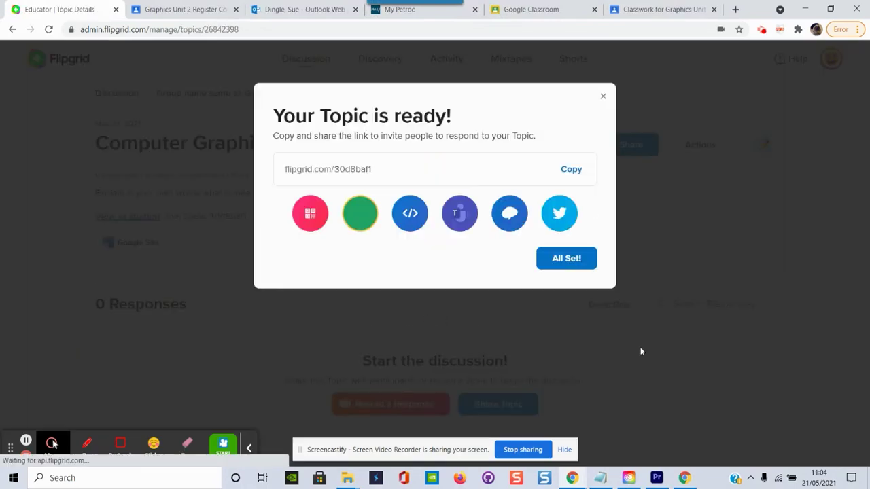
left_click(360, 214)
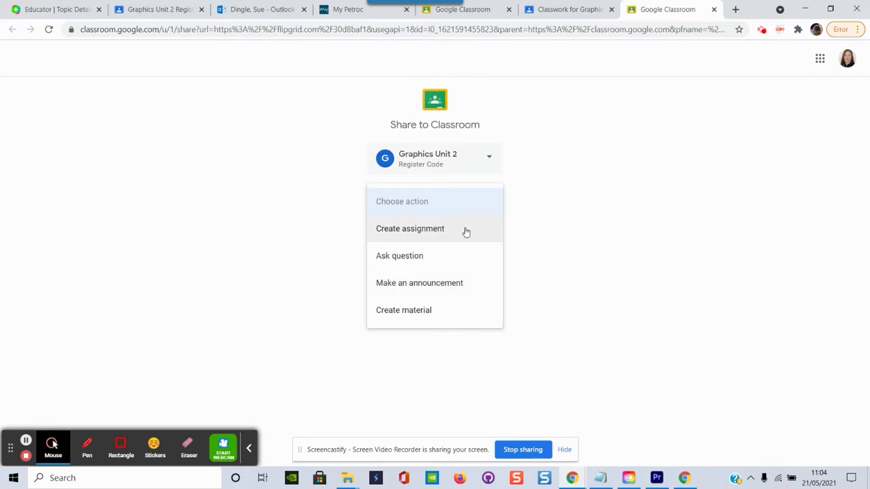
left_click(423, 229)
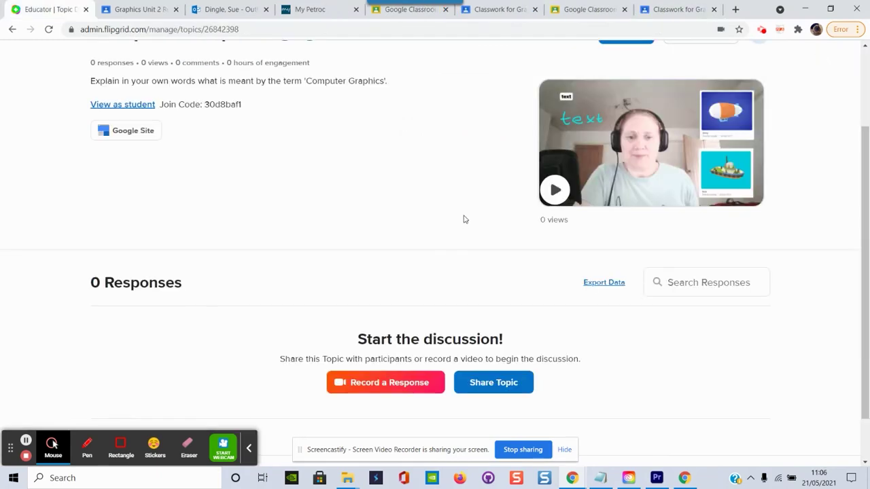
- Open the May 21 student response in the earlier graphic applications topic and examine its details and comment area
scroll(465, 219, "up", 3)
left_click(266, 94)
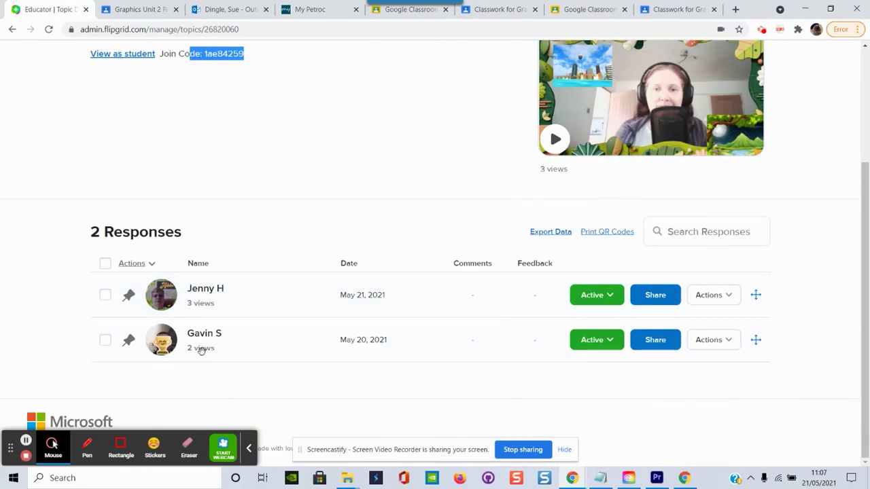
left_click(203, 297)
left_click(171, 364)
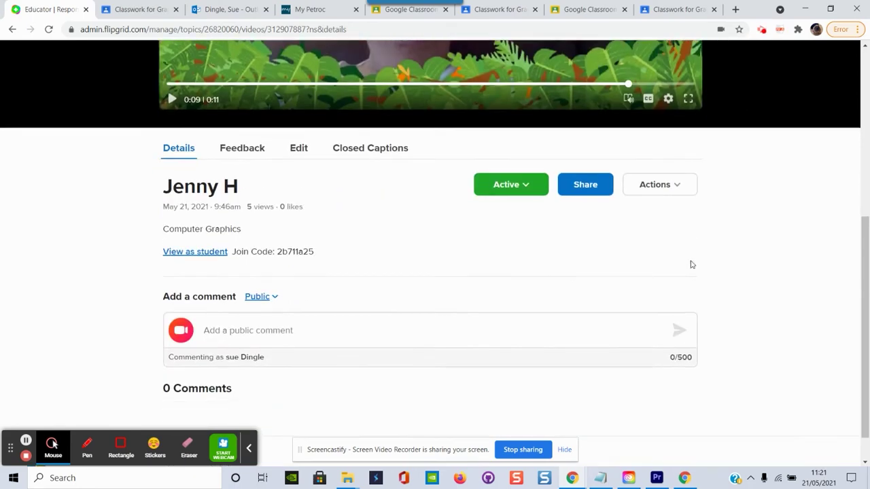
scroll(689, 264, "down", 1)
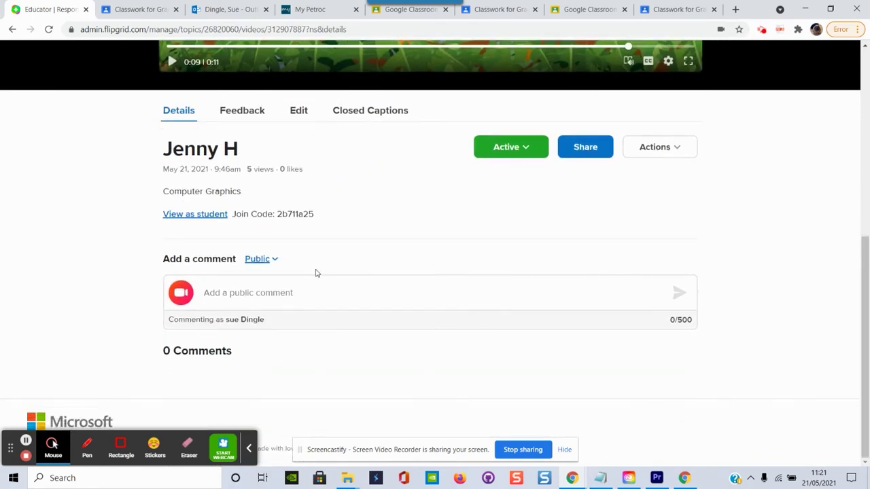
- Switch the new comment on the student's response from public to a private comment and place the cursor in it
left_click(268, 265)
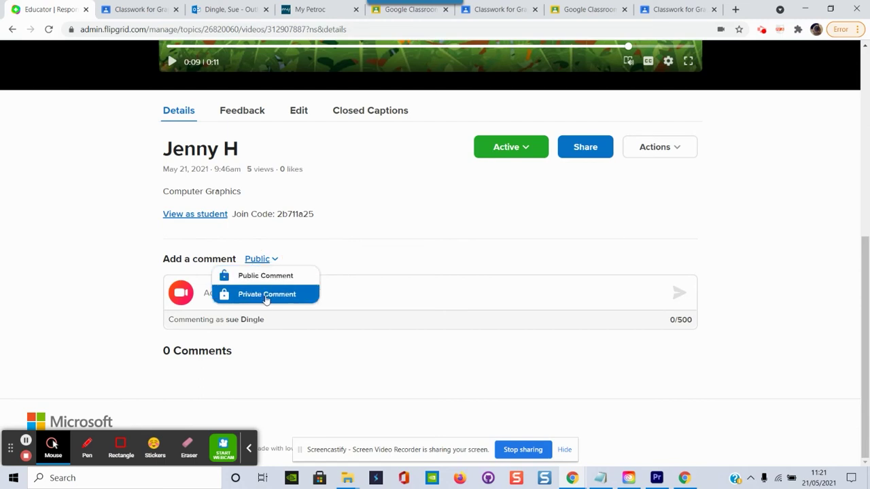
left_click(263, 295)
left_click(255, 294)
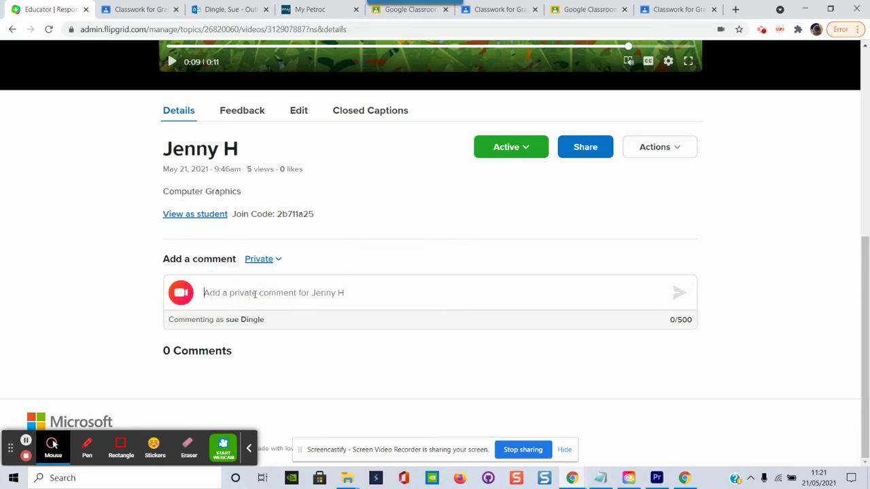
- Examine the Feedback section of the student's response, including the private video feedback, grading rubric and private text feedback
left_click(239, 110)
scroll(778, 272, "down", 1)
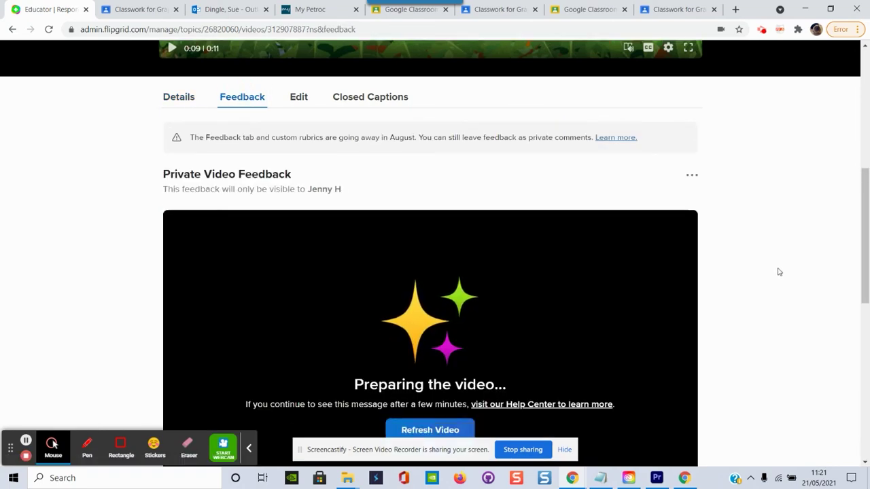
scroll(779, 272, "down", 5)
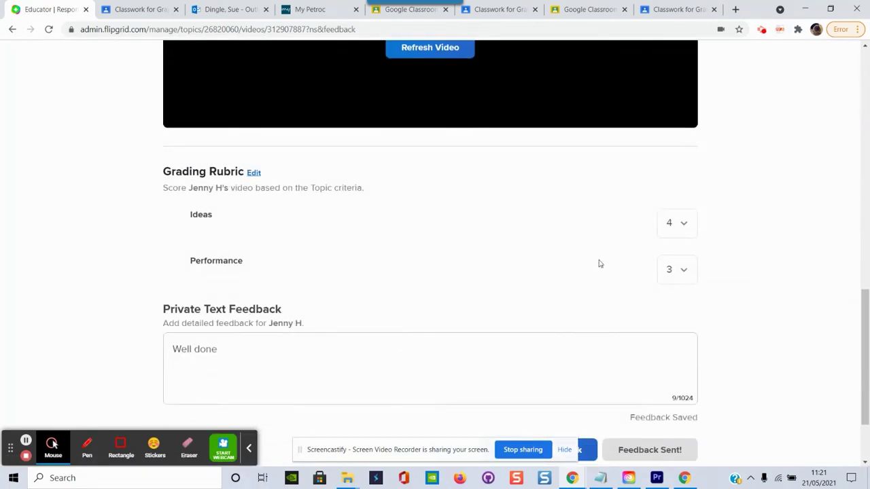
scroll(786, 306, "up", 8)
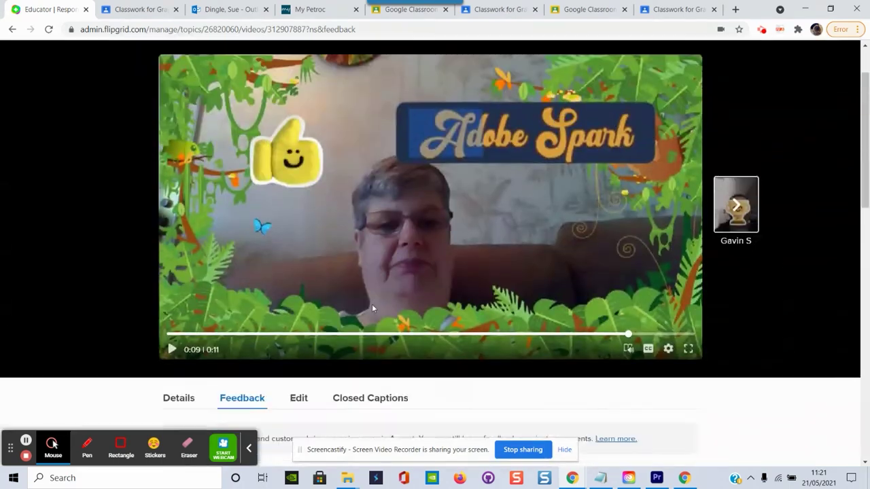
scroll(371, 308, "down", 1)
- Record and submit a private video comment on the student's response, and open the response's sharing options
left_click(179, 357)
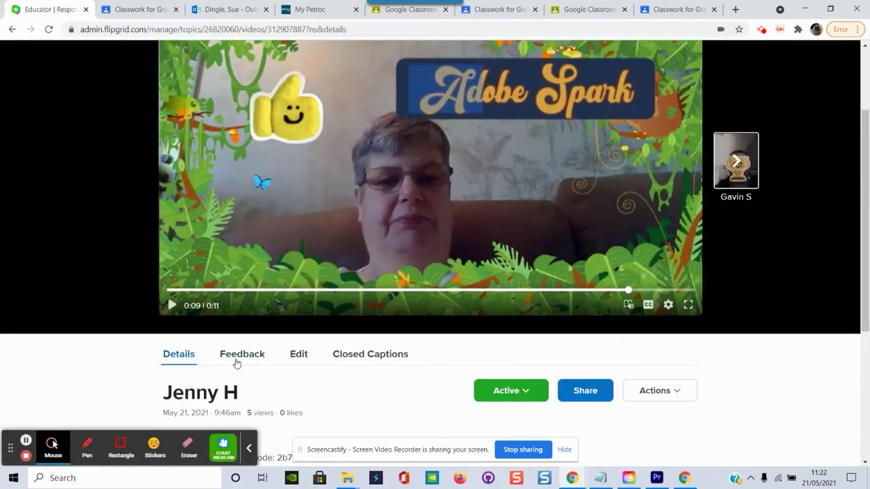
scroll(114, 371, "down", 3)
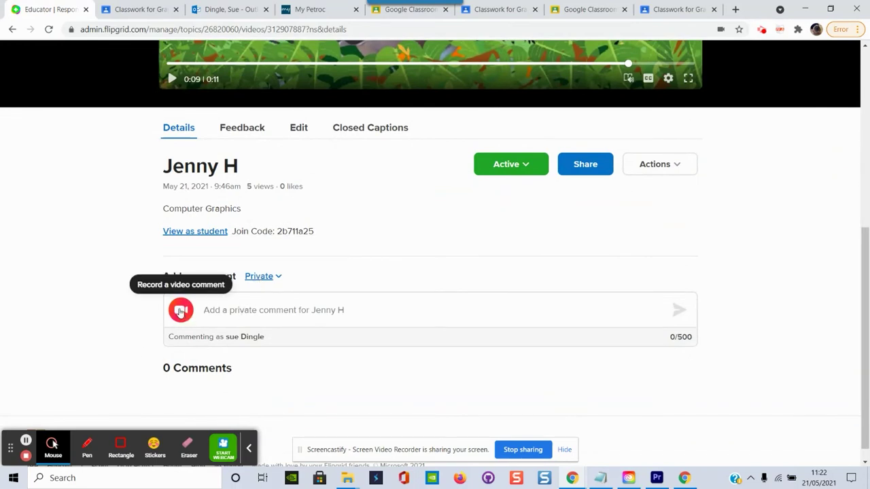
left_click(180, 310)
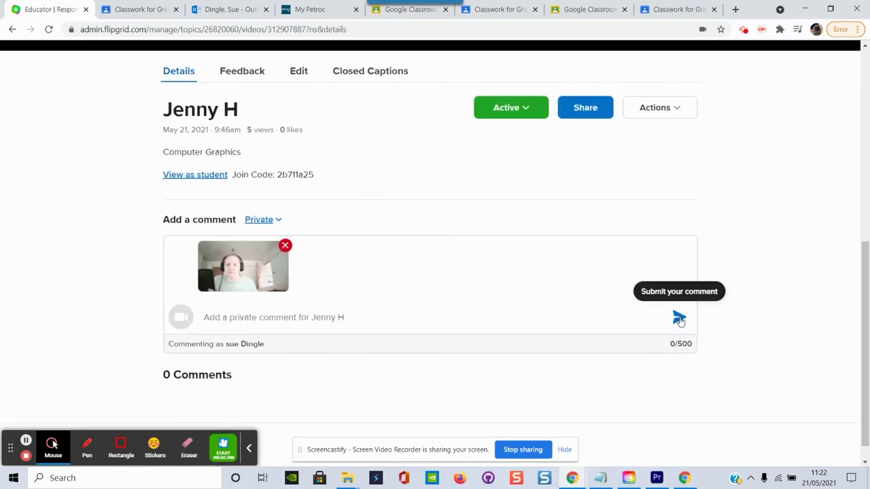
scroll(763, 277, "up", 4)
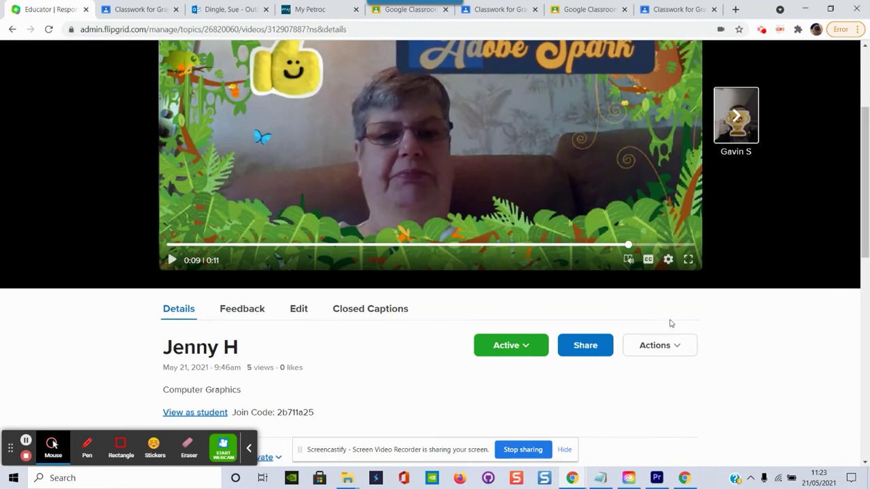
left_click(578, 345)
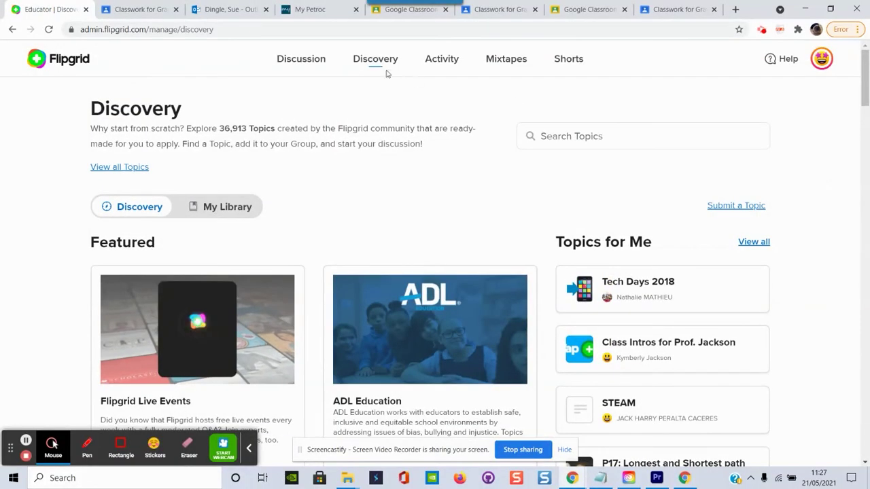
- Browse the Discovery page's featured collections and community topics
left_click(311, 58)
left_click(382, 59)
left_click_drag(868, 155, 868, 245)
scroll(867, 257, "up", 10)
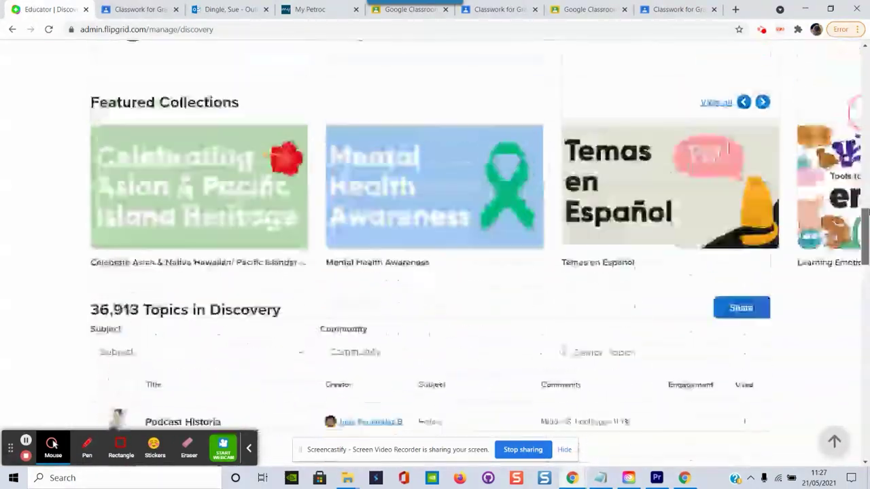
- Review the account's achievements, recent responses and recent comments in Activity
left_click(448, 58)
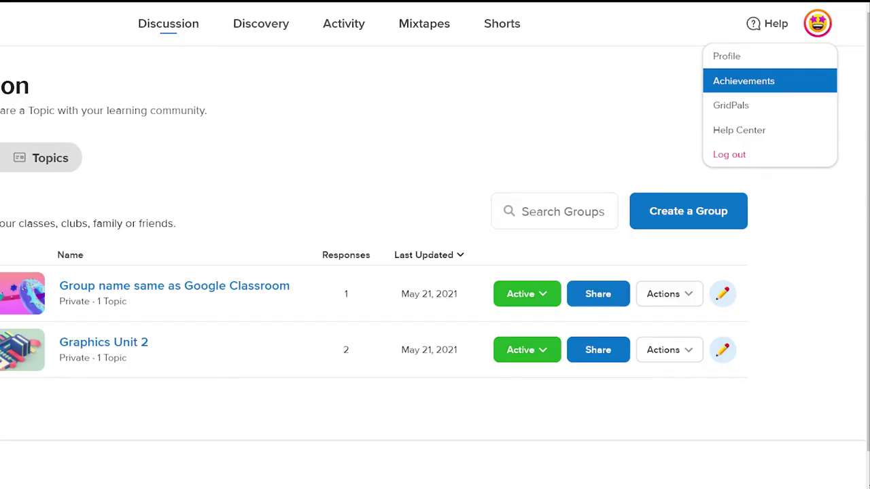
left_click(743, 81)
left_click(141, 291)
left_click(233, 289)
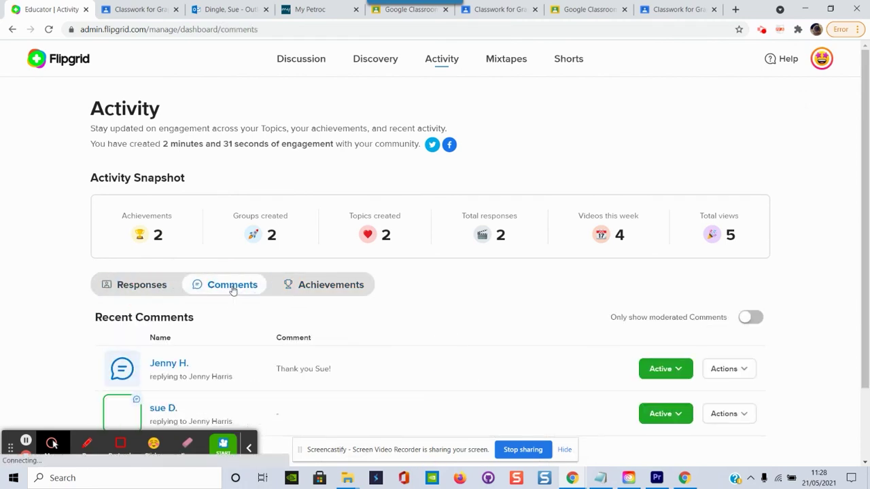
- Open the account settings of the educator's profile
left_click(818, 67)
left_click(770, 87)
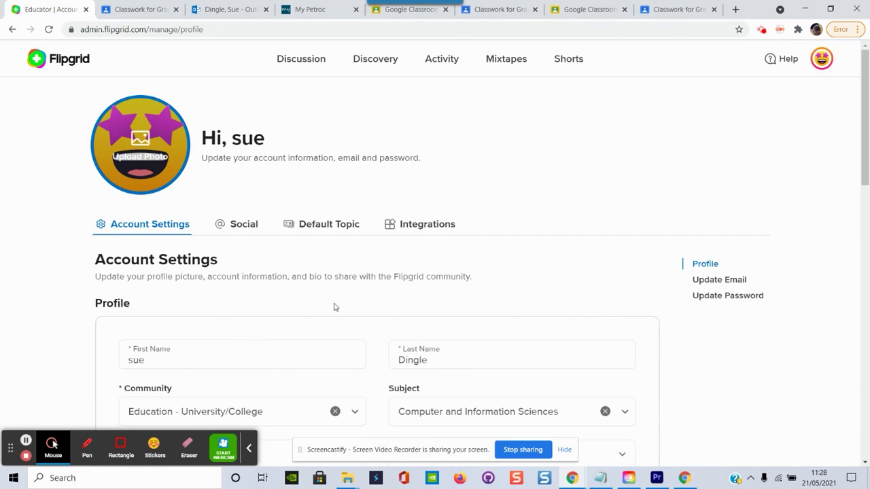